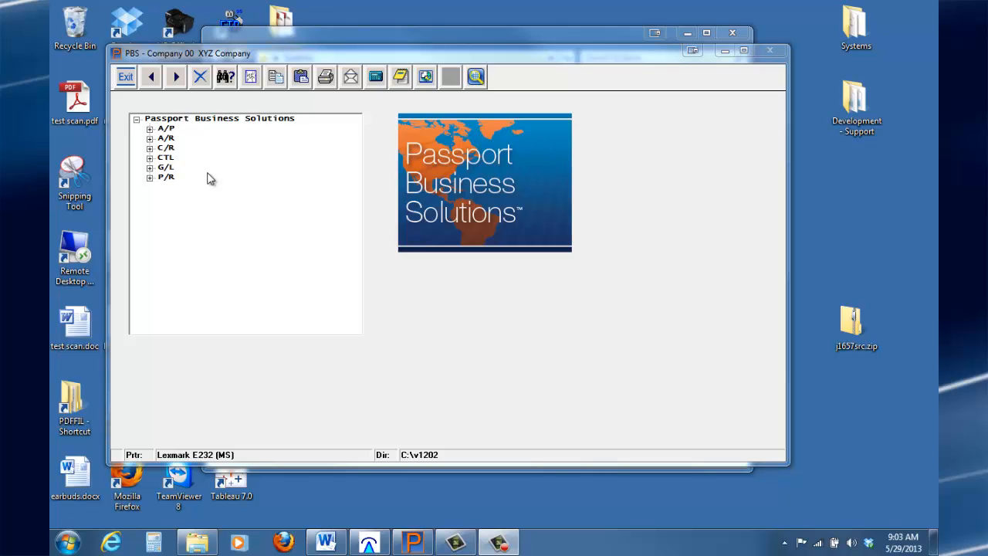
Open Company information under CTL and display its printer list with the -PDFP- and -PDF- entries
left_click(150, 158)
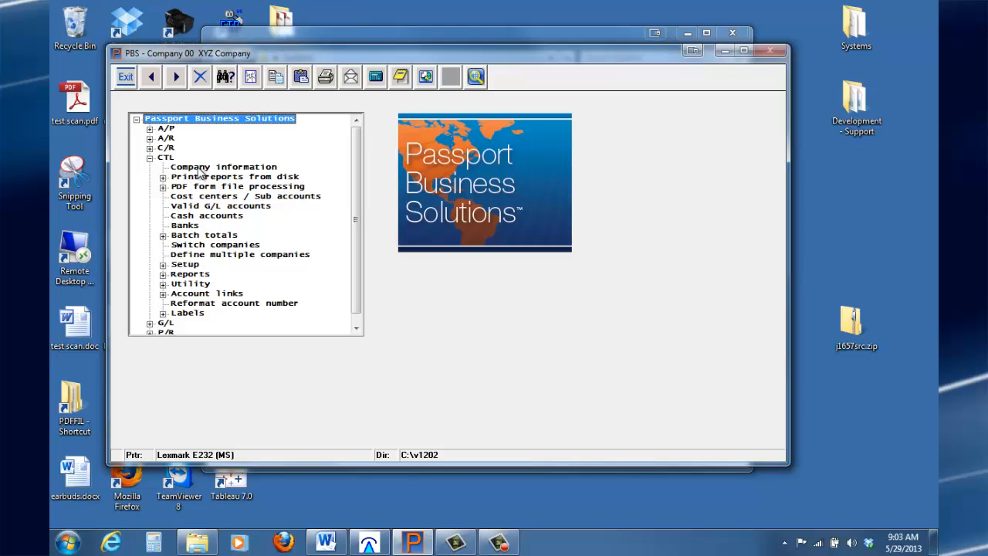
double_click(200, 170)
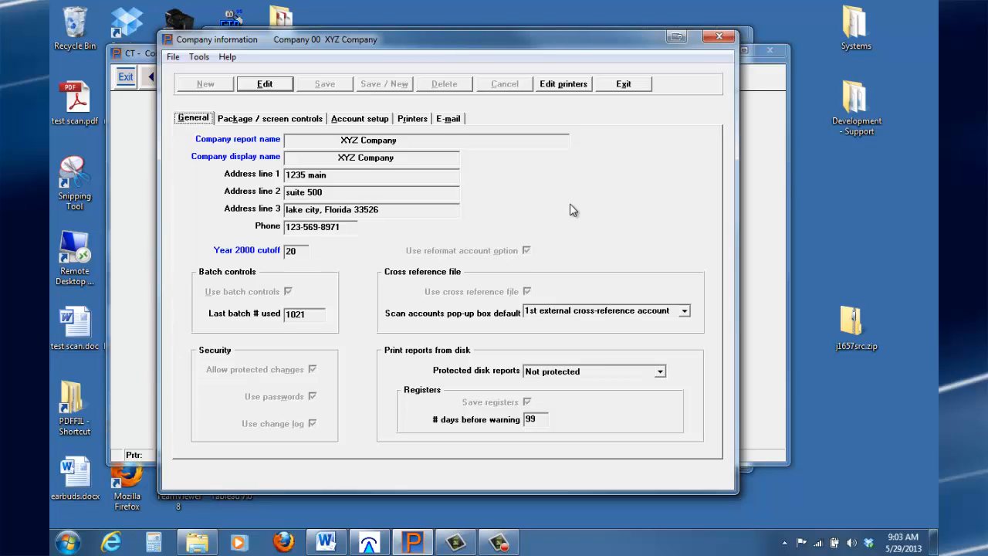
left_click(73, 546)
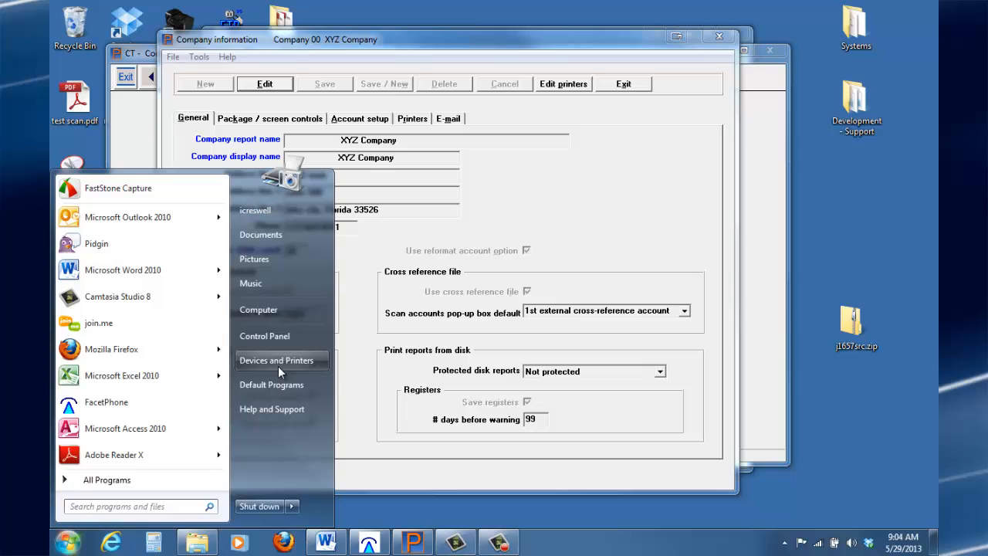
left_click(68, 543)
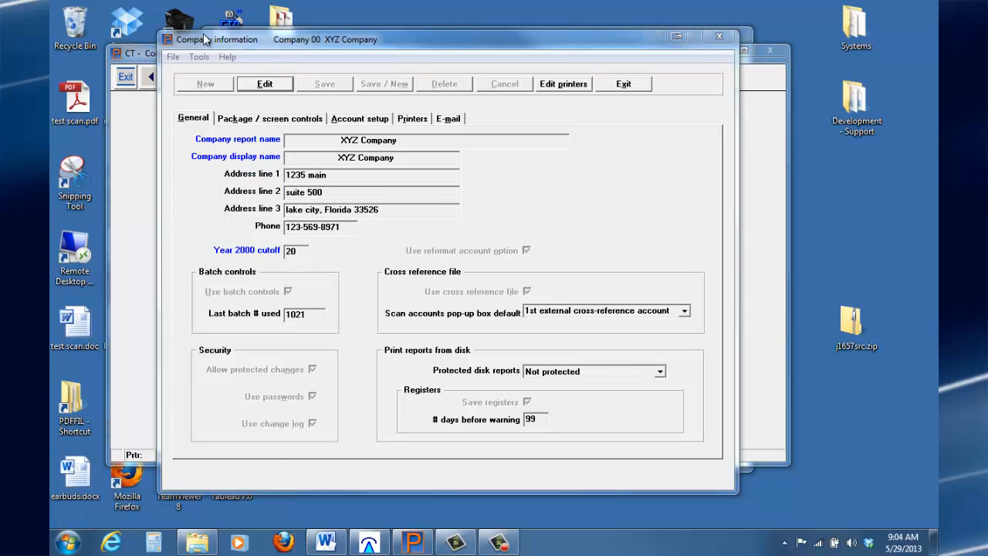
left_click(412, 121)
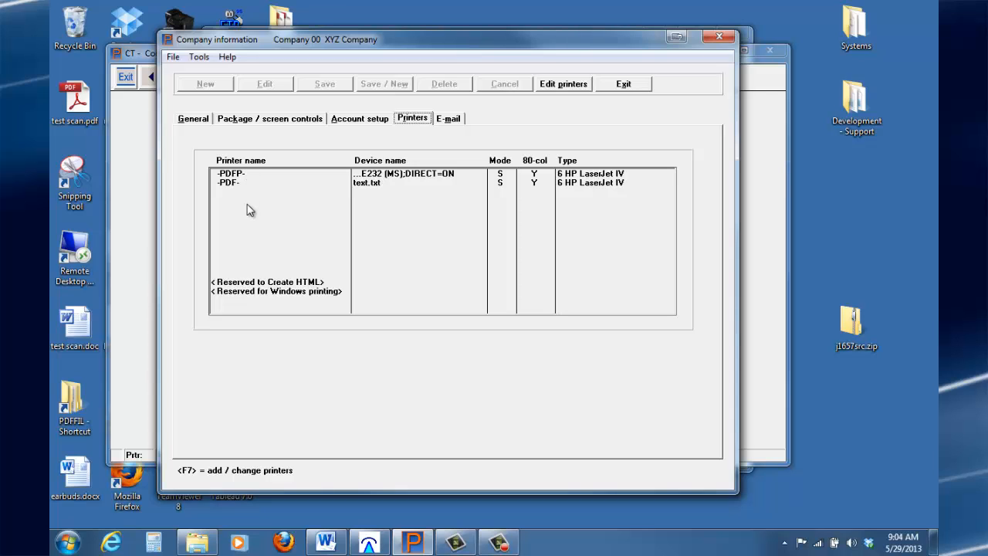
left_click(237, 176)
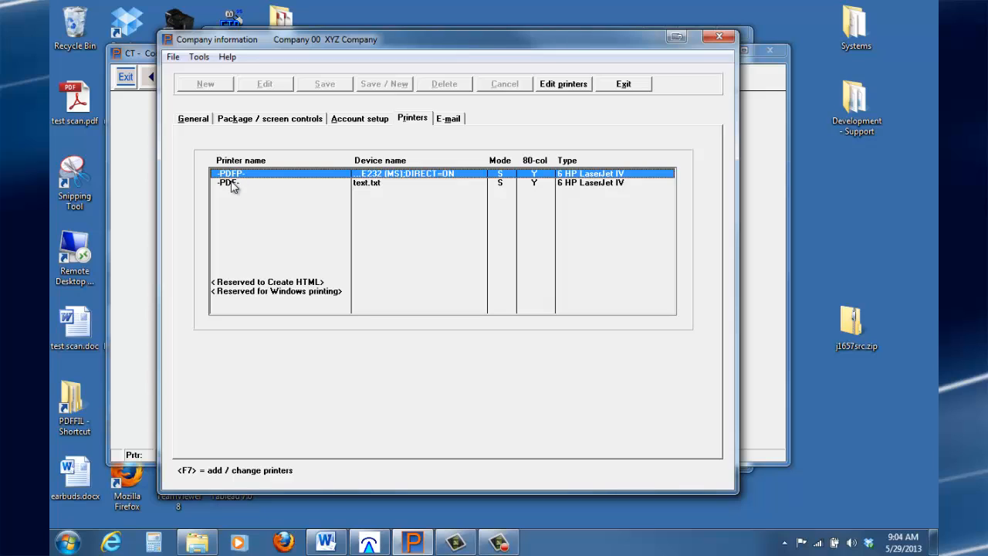
left_click(231, 184)
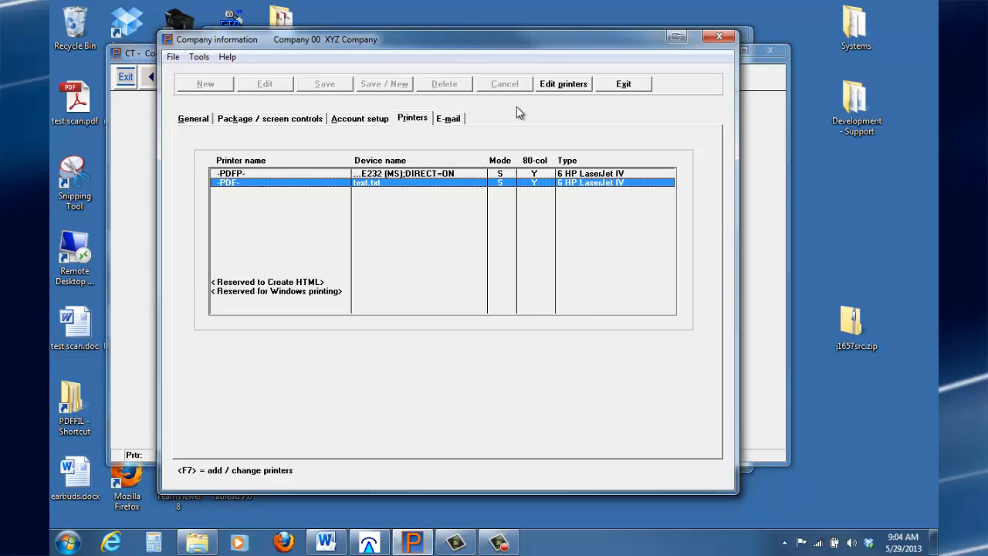
Start a new printer entry in printer maintenance and name it Laser
left_click(554, 85)
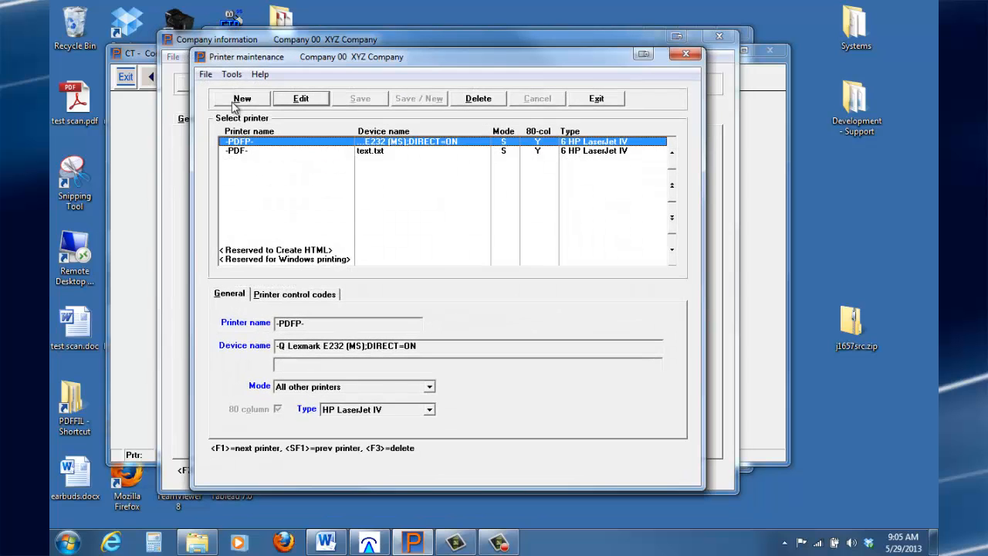
left_click(233, 103)
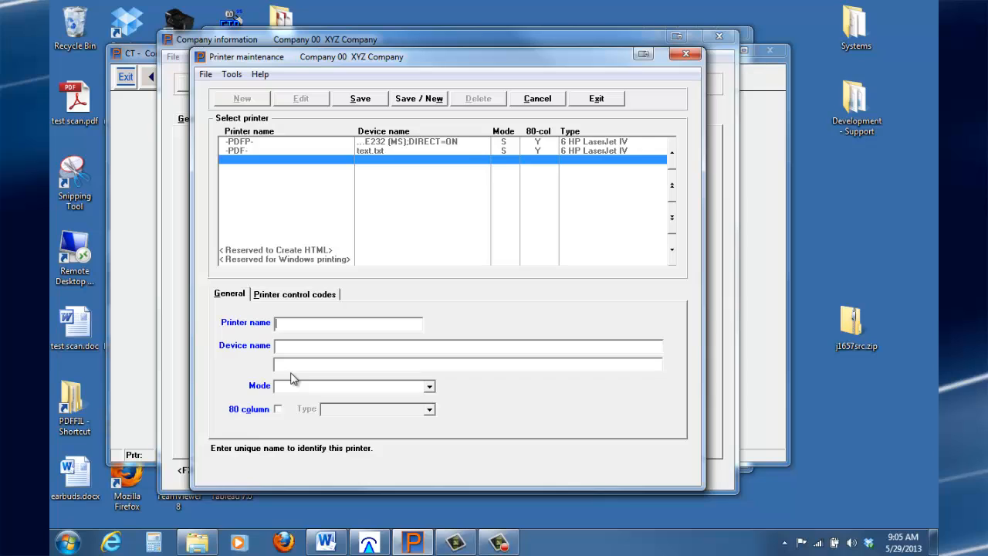
type("Laser")
key("Tab")
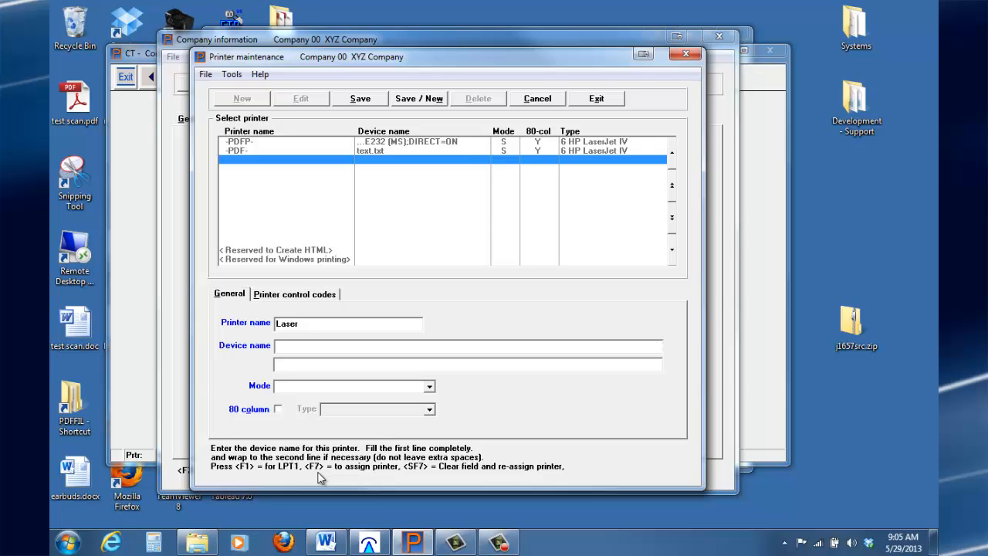
Assign the HP Officejet 6500 E710n-z (Network) as the Laser entry's device using the PSI printer locator
key("F7")
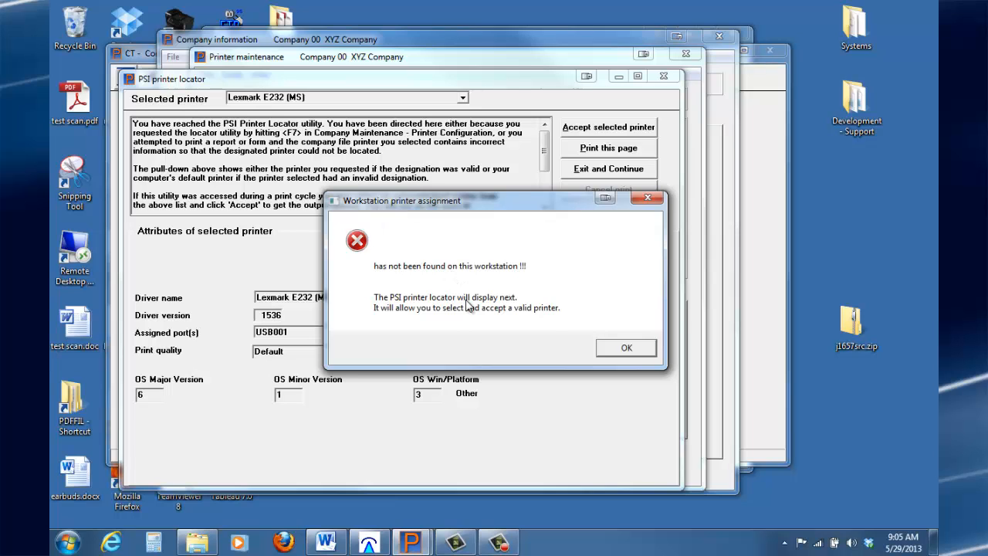
left_click(627, 347)
left_click(463, 98)
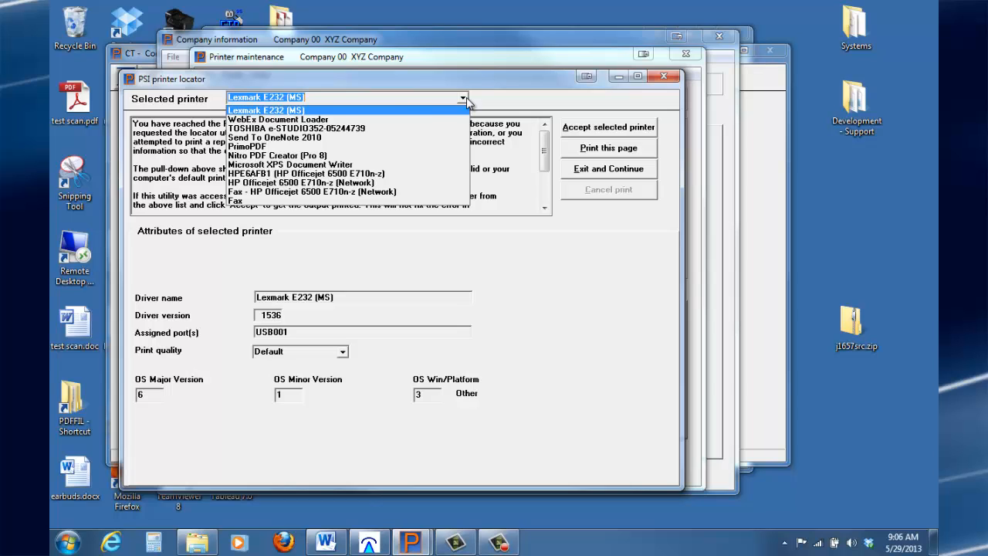
left_click(284, 184)
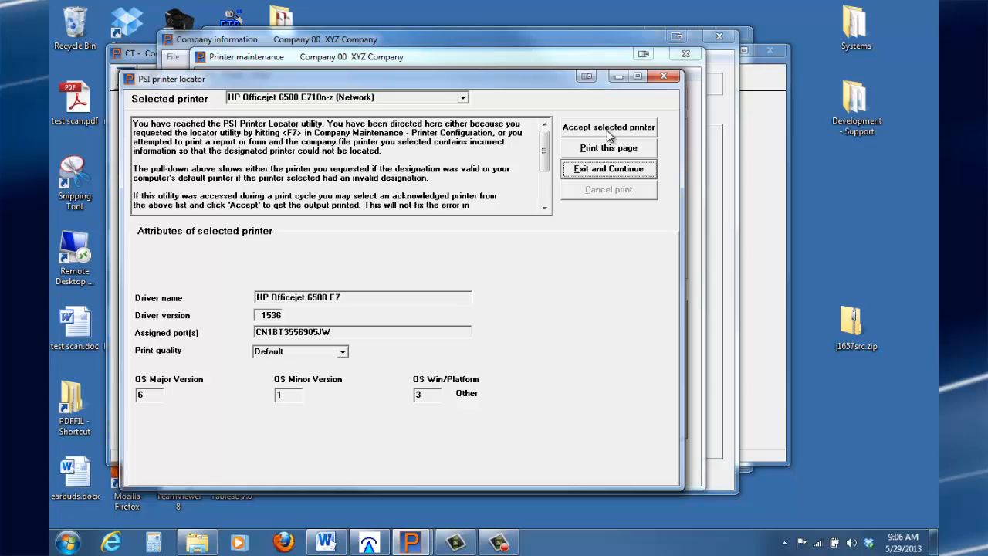
left_click(611, 128)
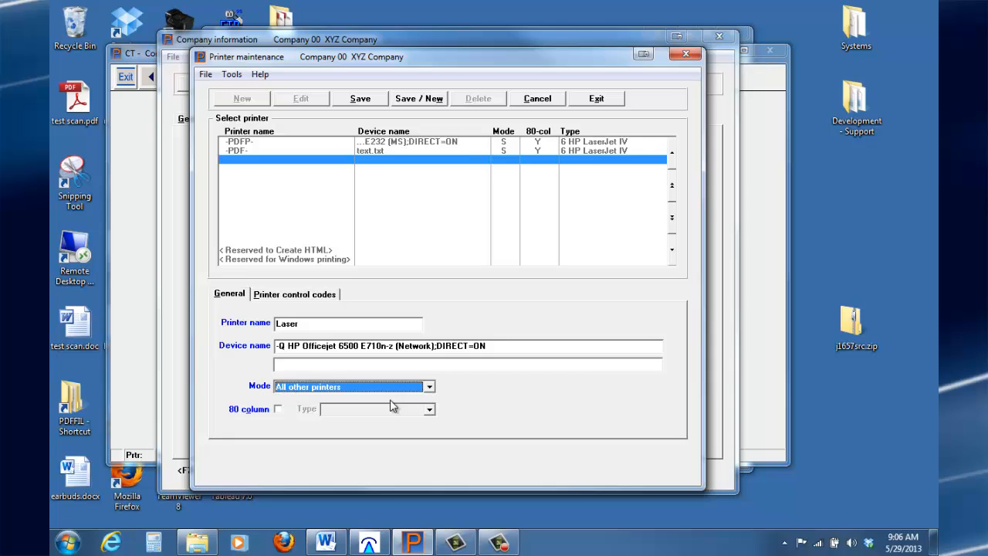
Set the Laser printer to mode All other printers, 80 column, type HP LaserJet+, and save the entry
left_click(429, 388)
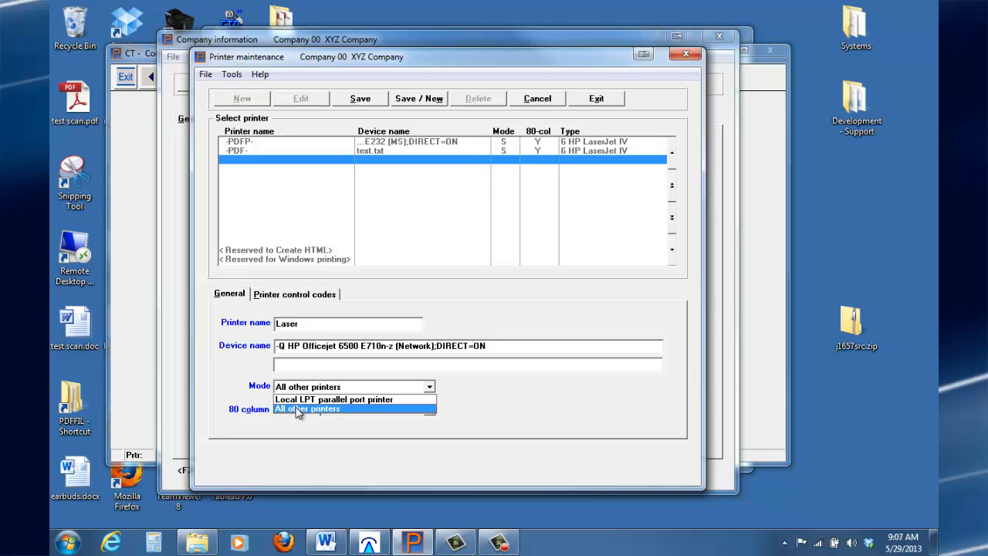
left_click(298, 409)
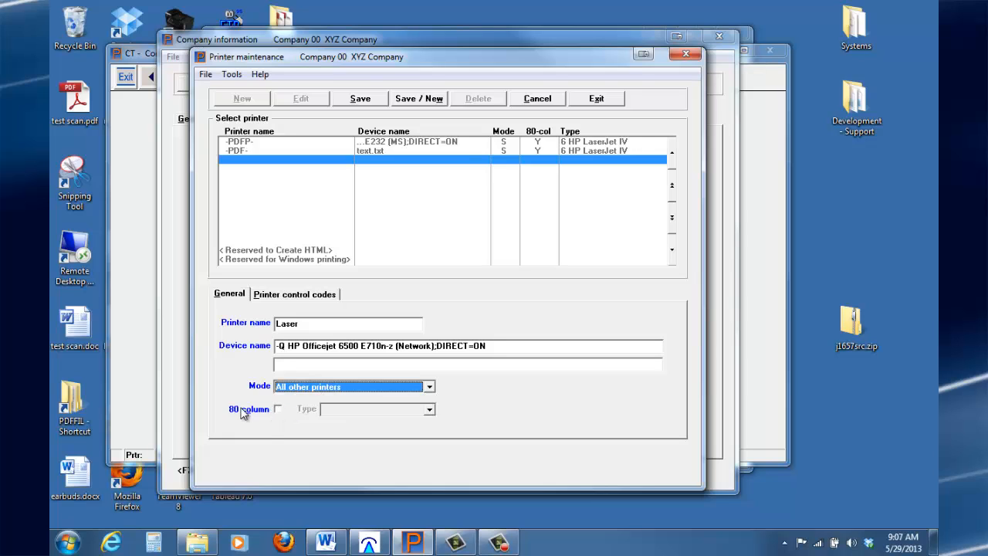
left_click(267, 410)
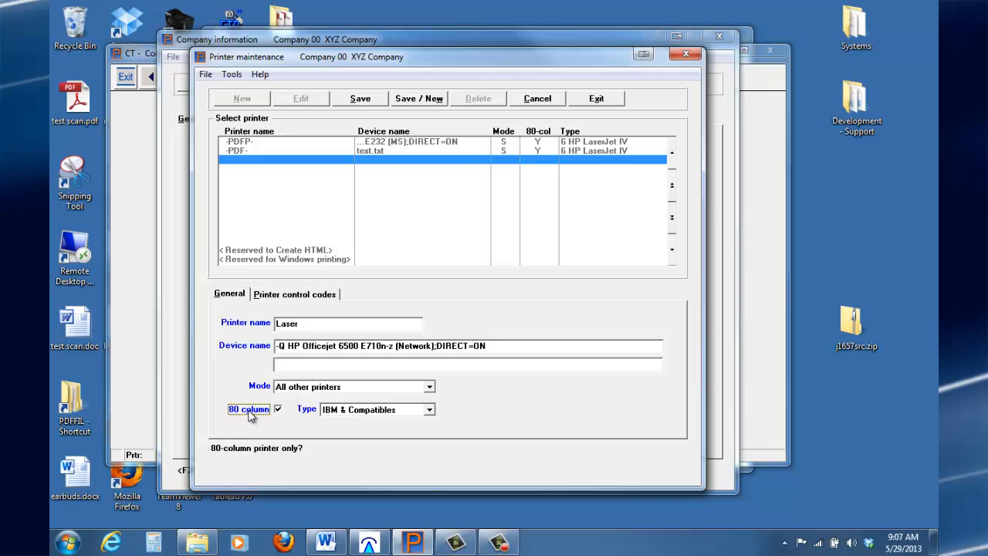
left_click(429, 410)
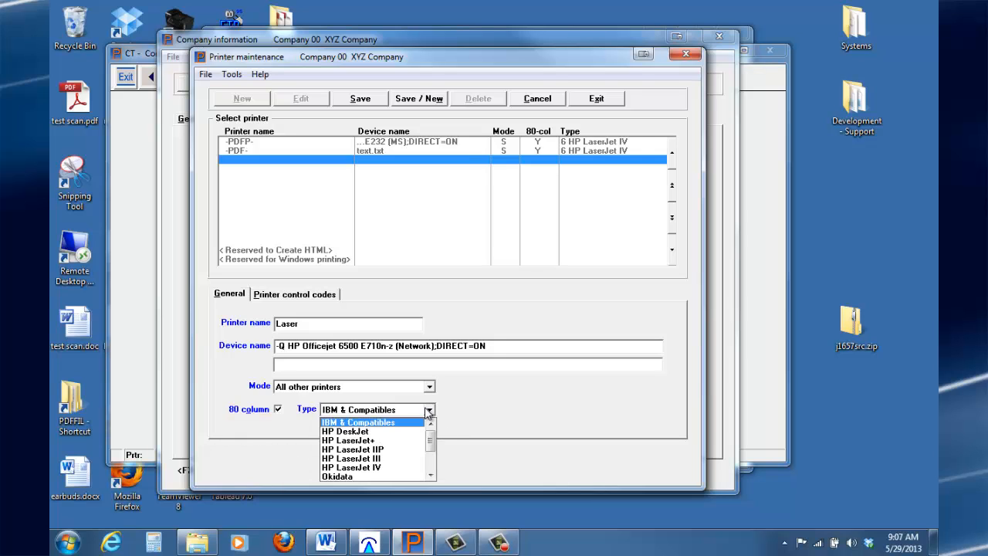
left_click(398, 445)
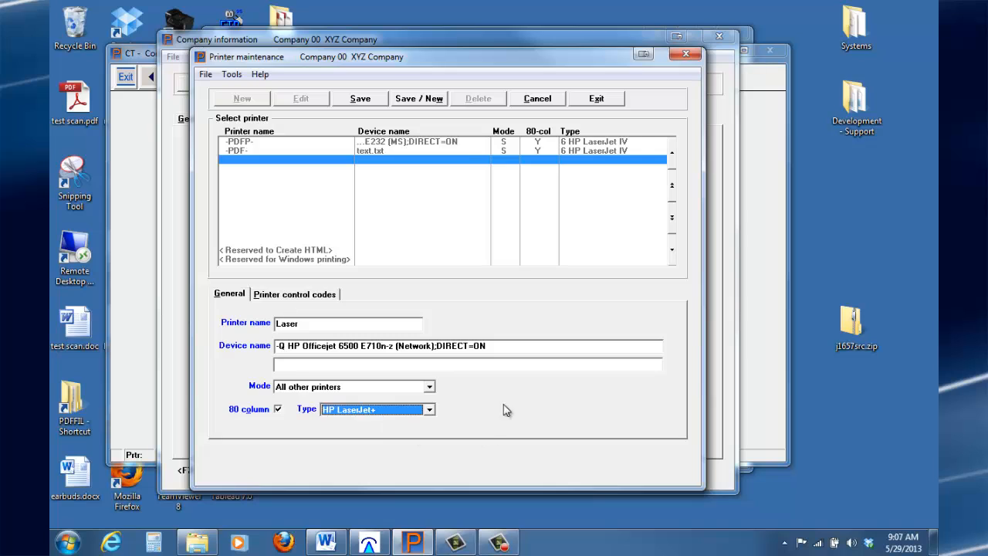
left_click(361, 104)
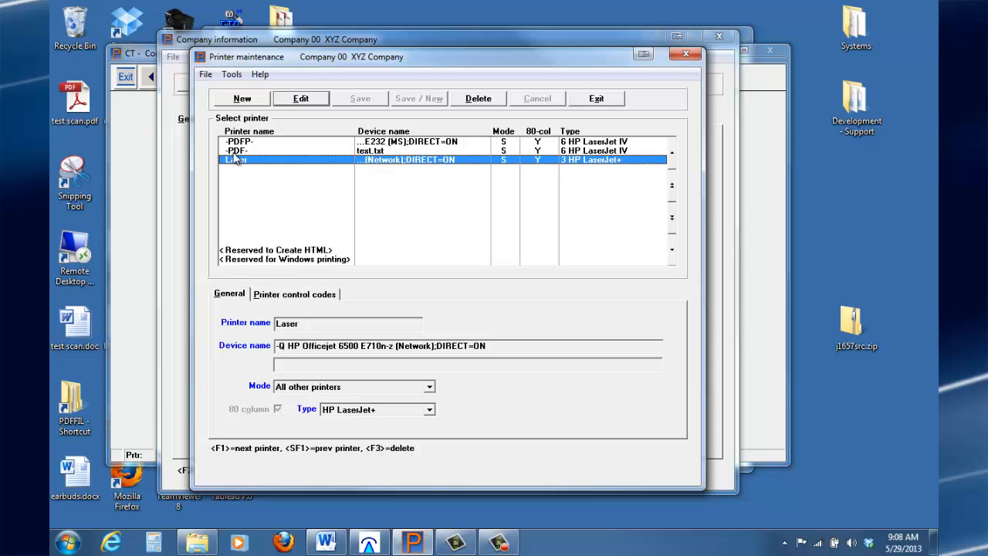
Leave printer maintenance and run the A/R general Aging report with its default criteria up to the printer selection
left_click(599, 101)
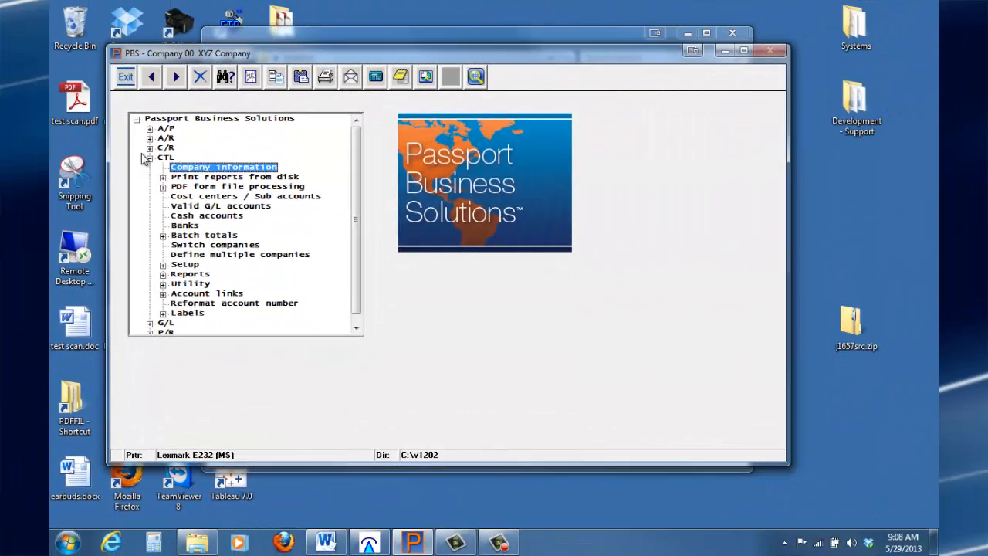
left_click(148, 157)
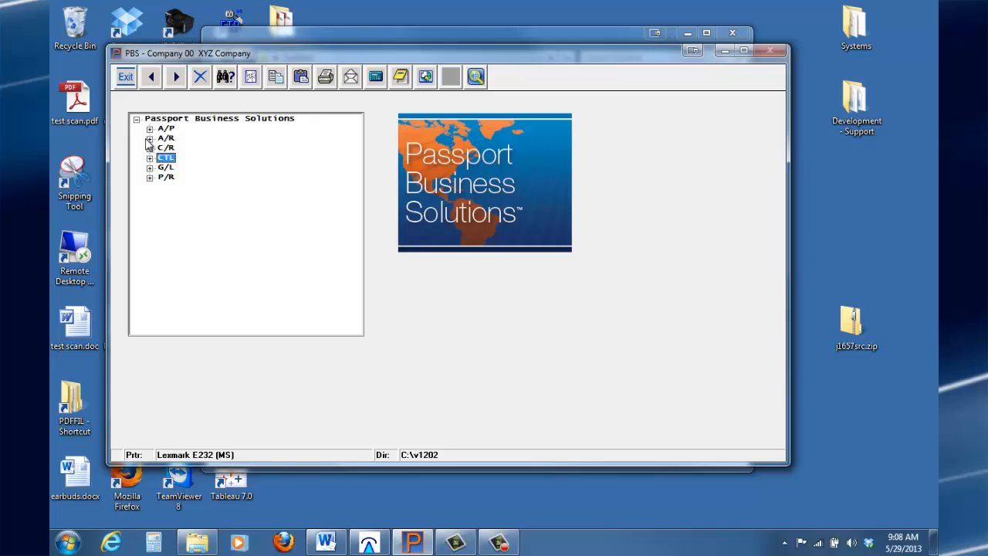
left_click(149, 138)
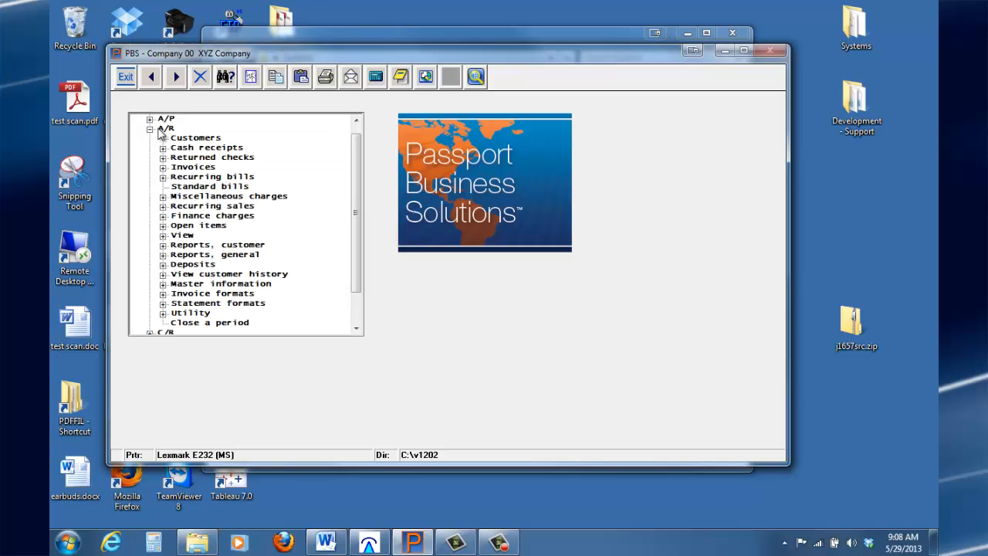
left_click(162, 254)
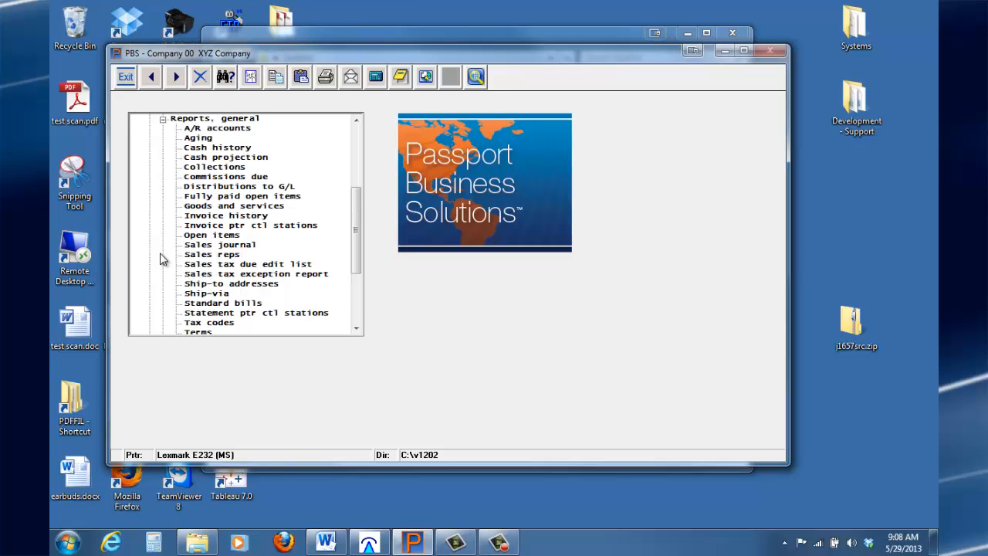
double_click(198, 137)
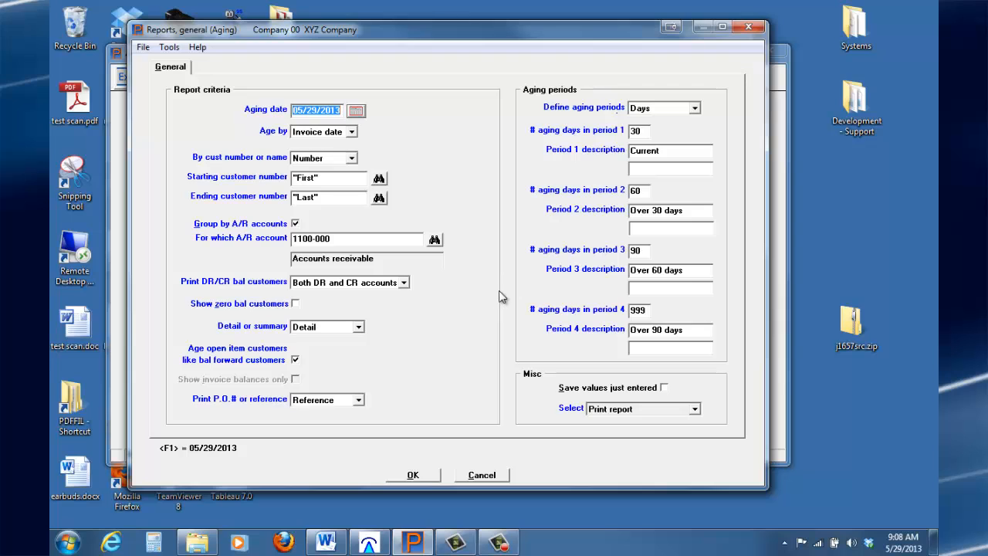
left_click(406, 474)
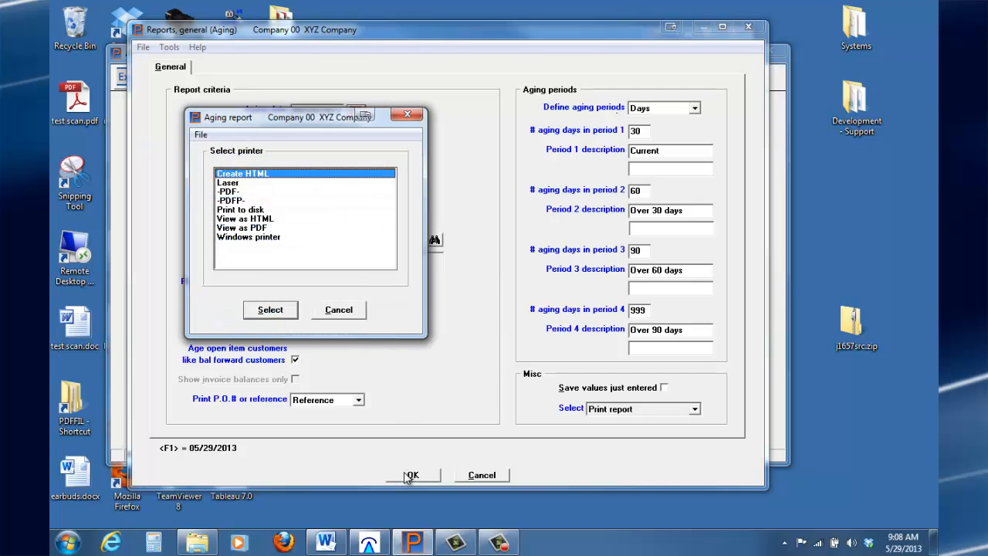
Review the Aging report's printer choices, from Laser, -PDF- and -PDFP- through Create HTML, Print to disk, View as HTML and View as PDF
left_click(238, 185)
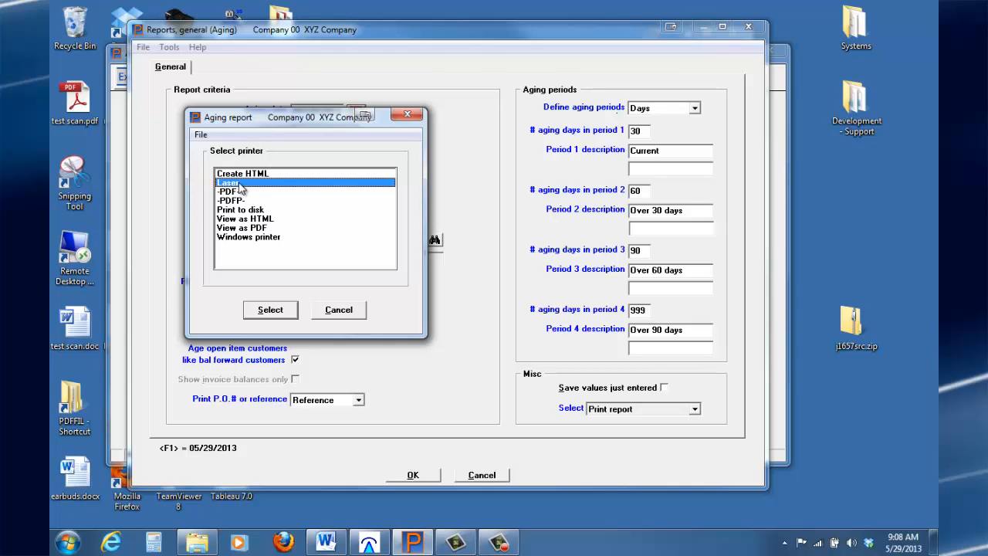
left_click(250, 192)
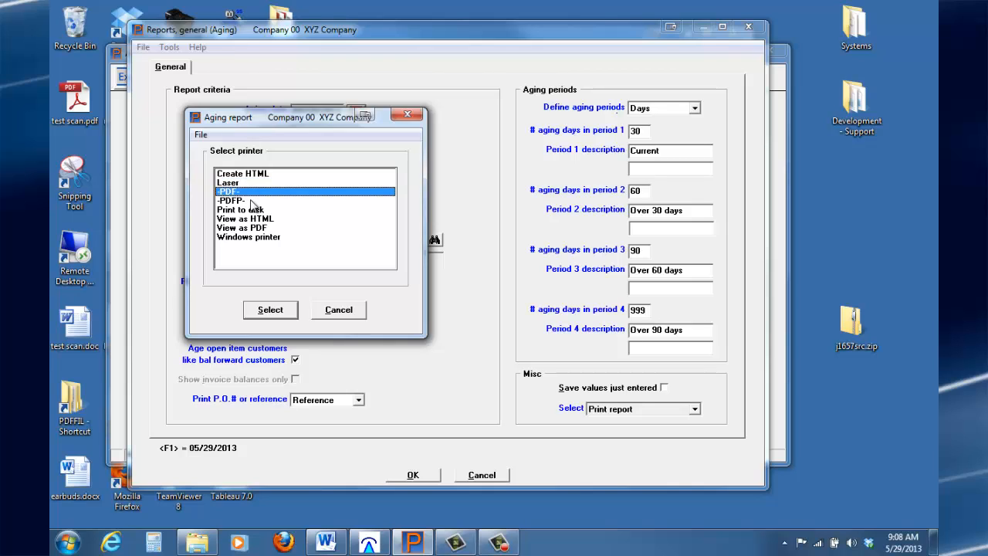
left_click(252, 202)
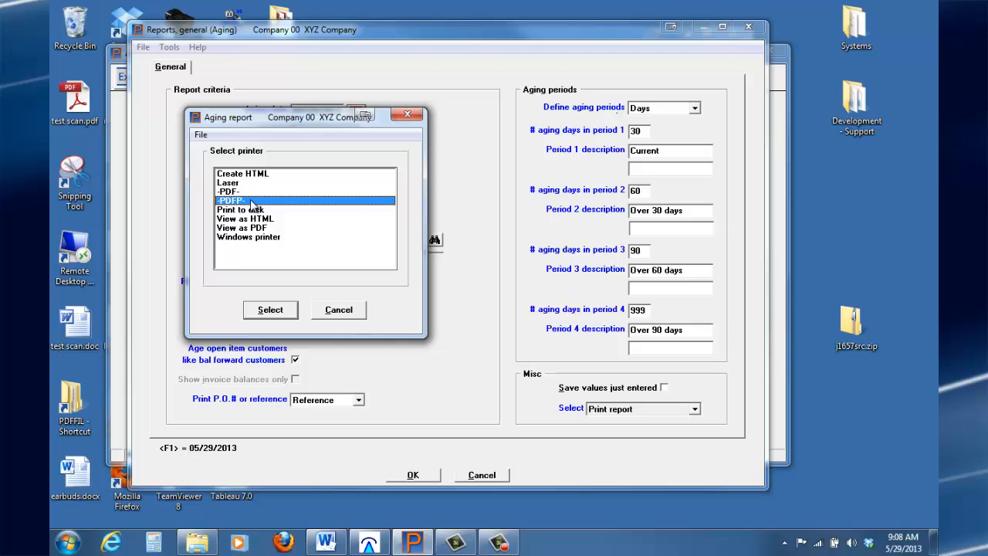
left_click(290, 176)
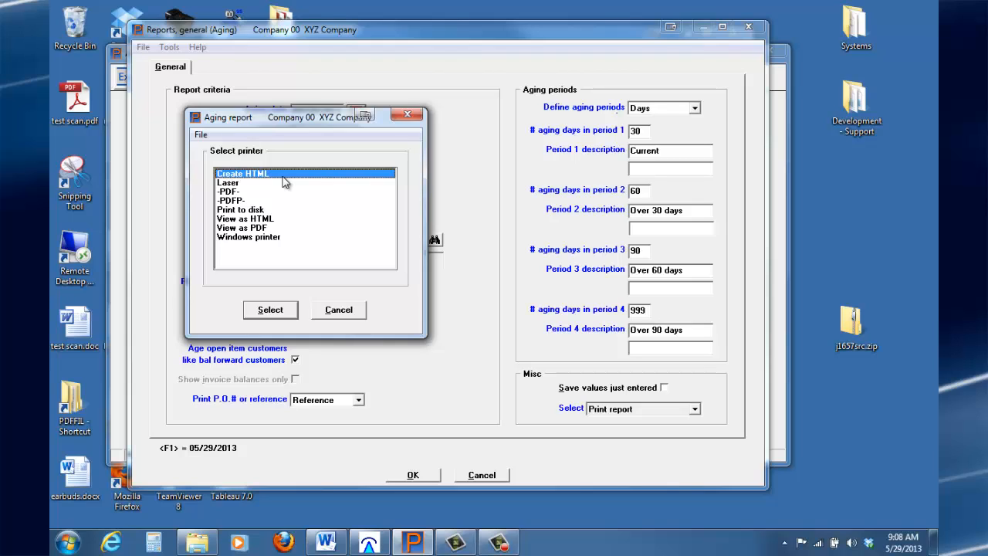
key("Down")
key("Down")
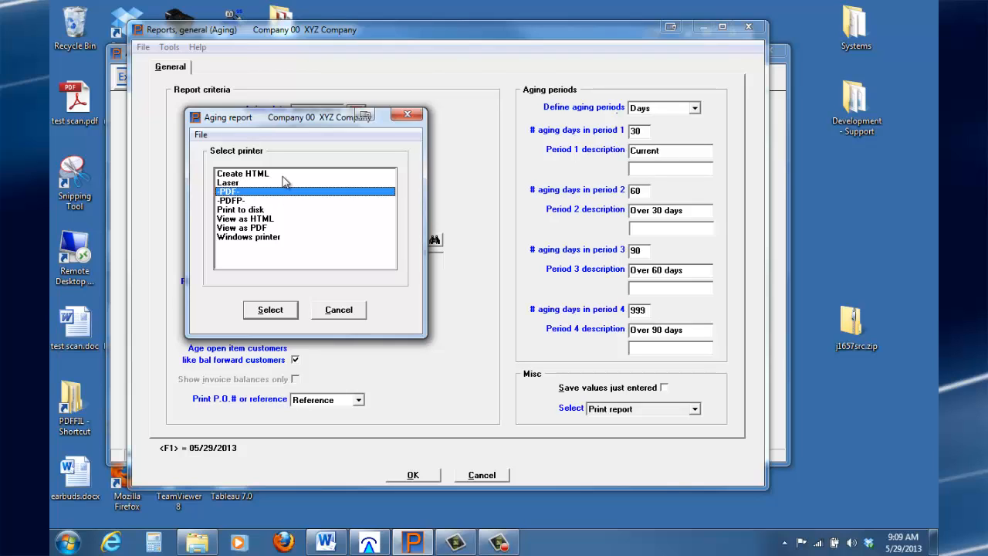
key("Down")
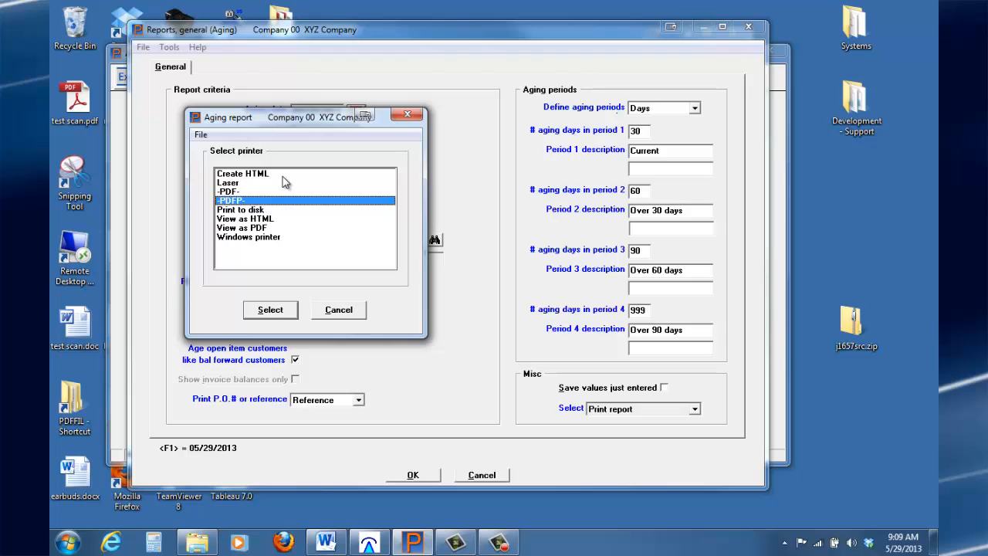
key("Down")
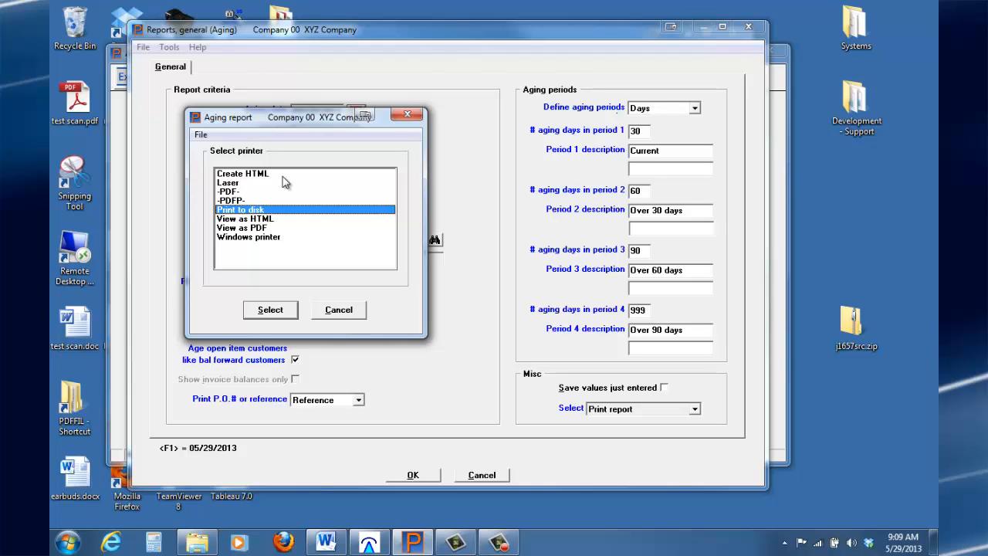
key("Down")
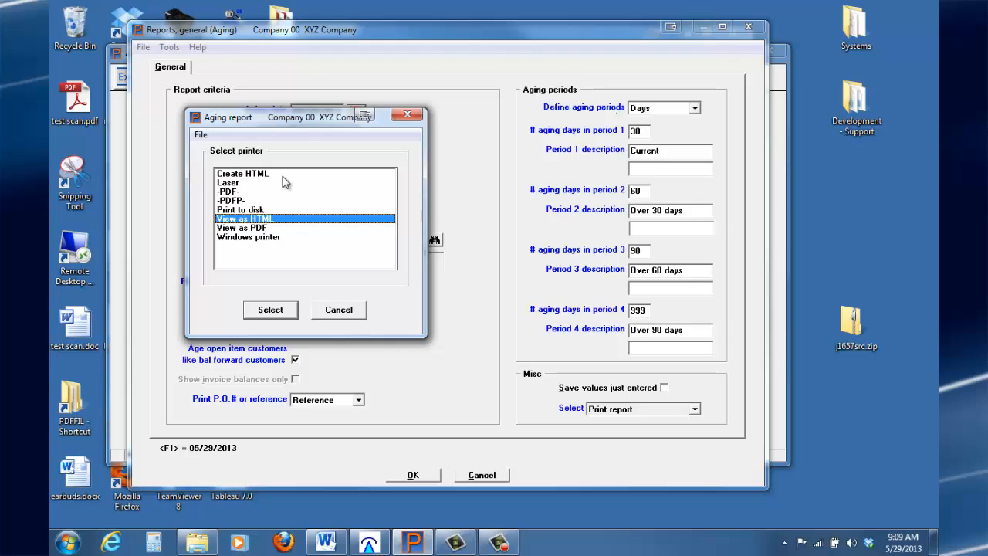
key("Down")
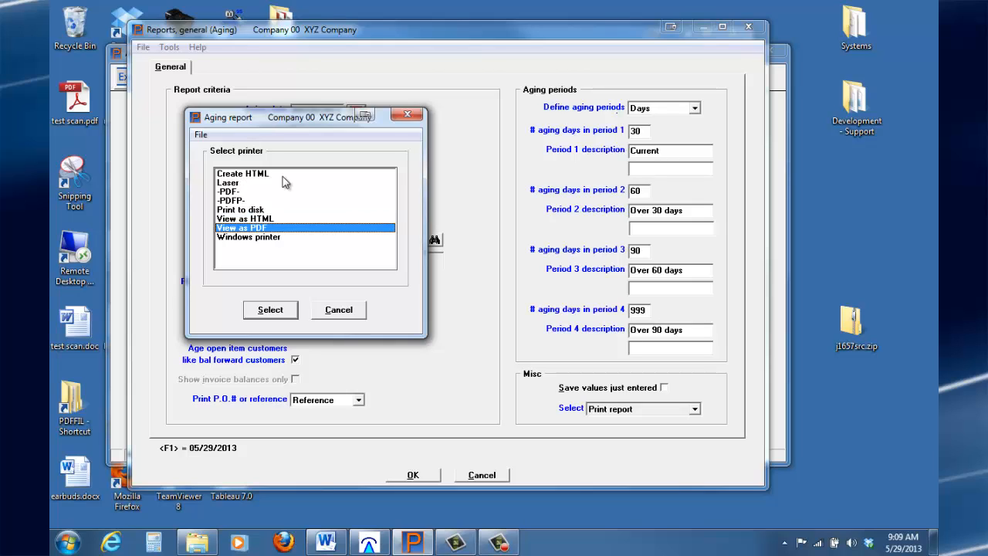
Print the Aging report through Windows printer, using the HP Officejet 6500 E710n-z (Network)
key("Down")
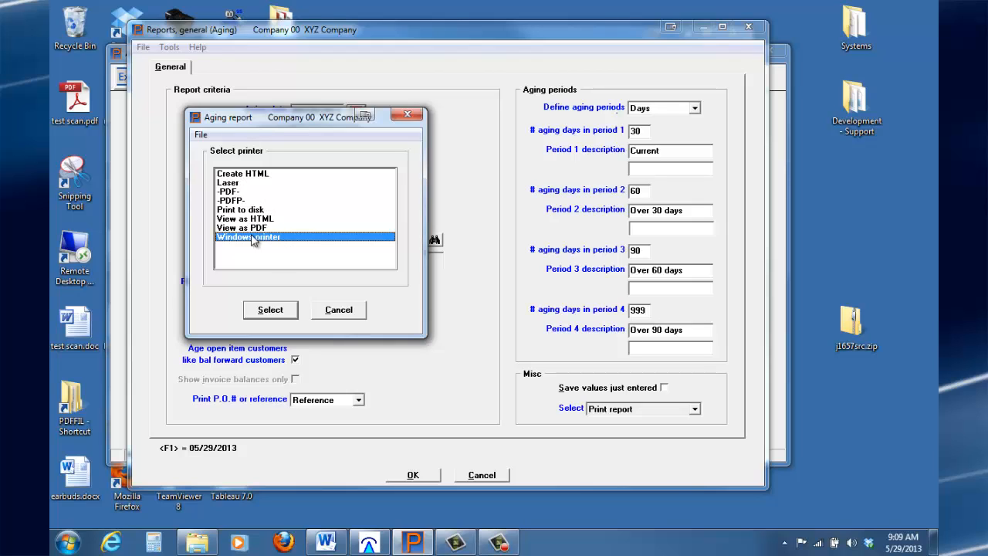
left_click(270, 309)
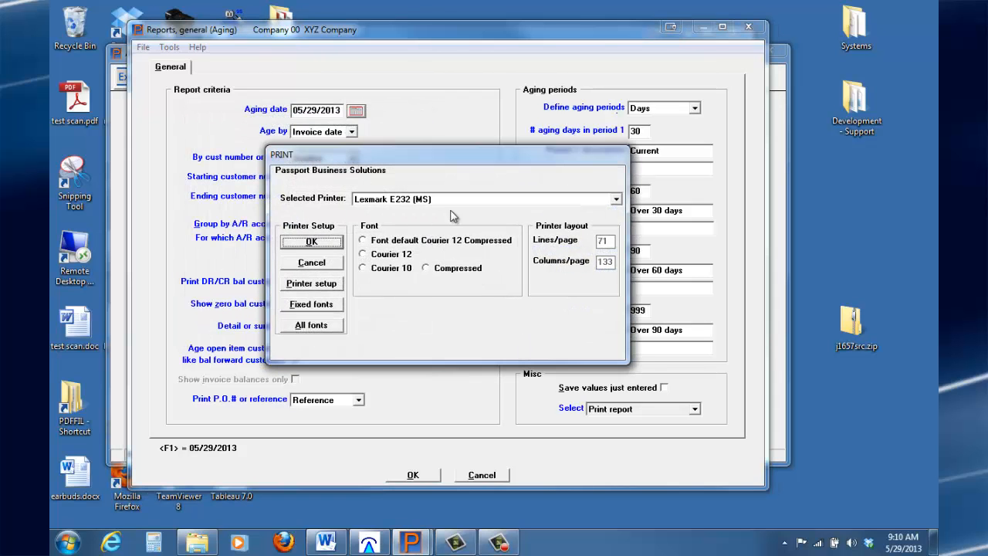
left_click(616, 200)
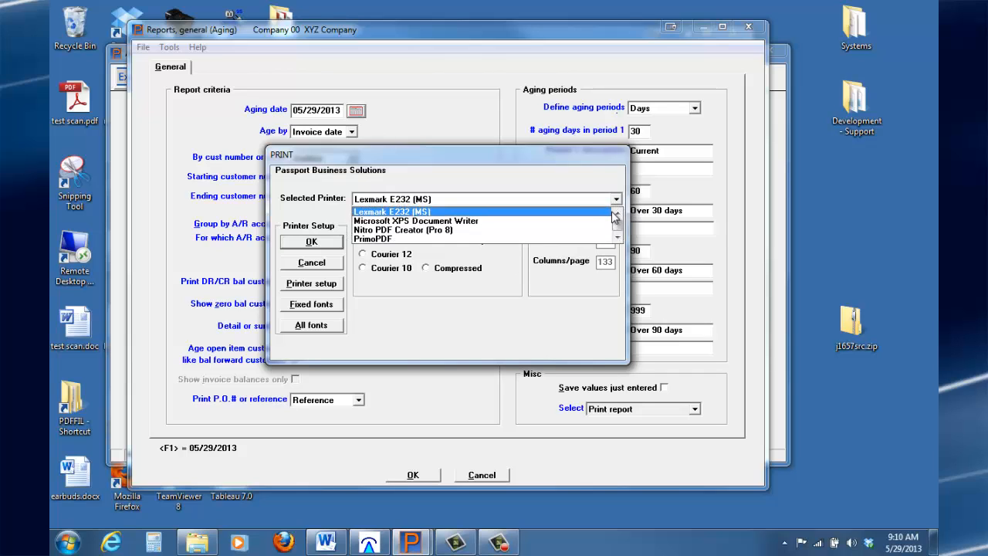
left_click(618, 214)
left_click(618, 214)
left_click(618, 214)
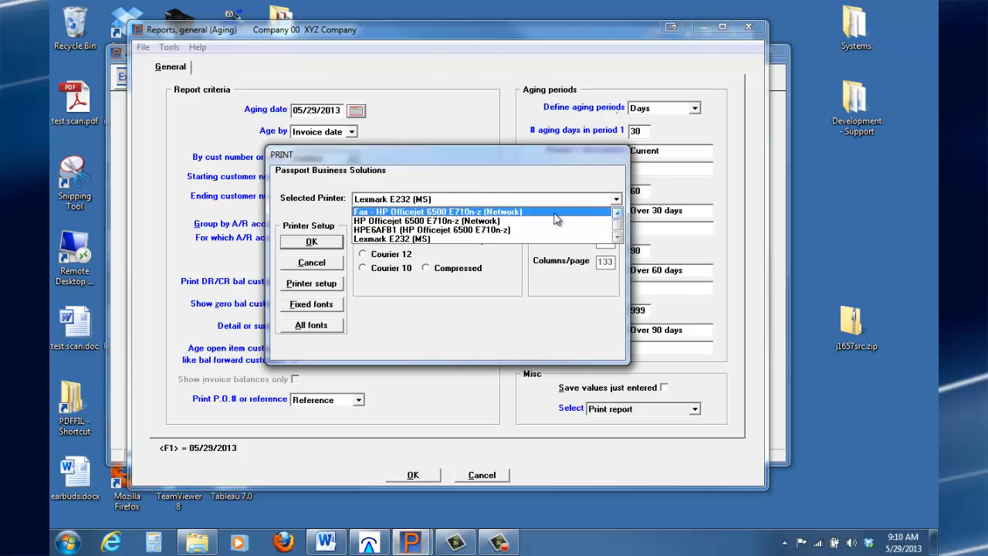
left_click(388, 222)
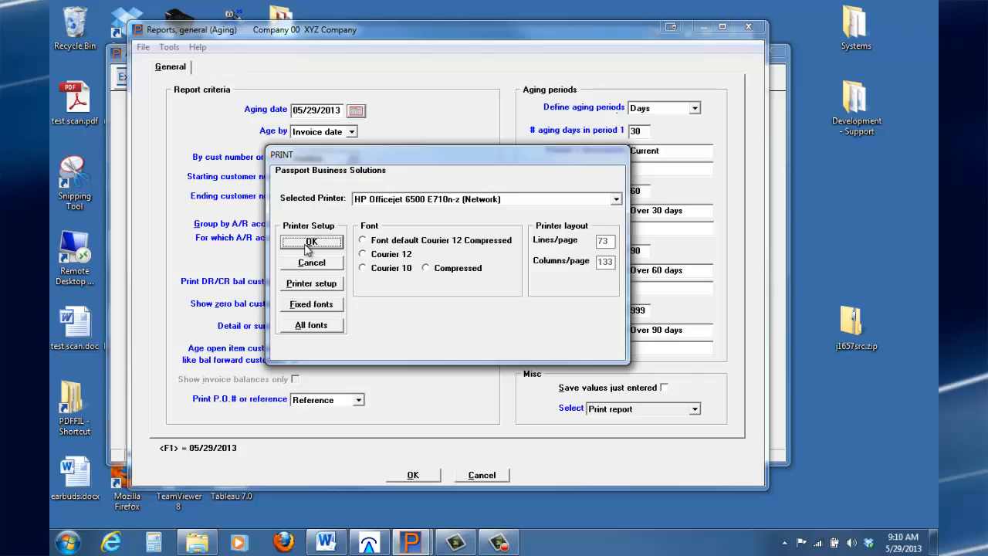
left_click(311, 242)
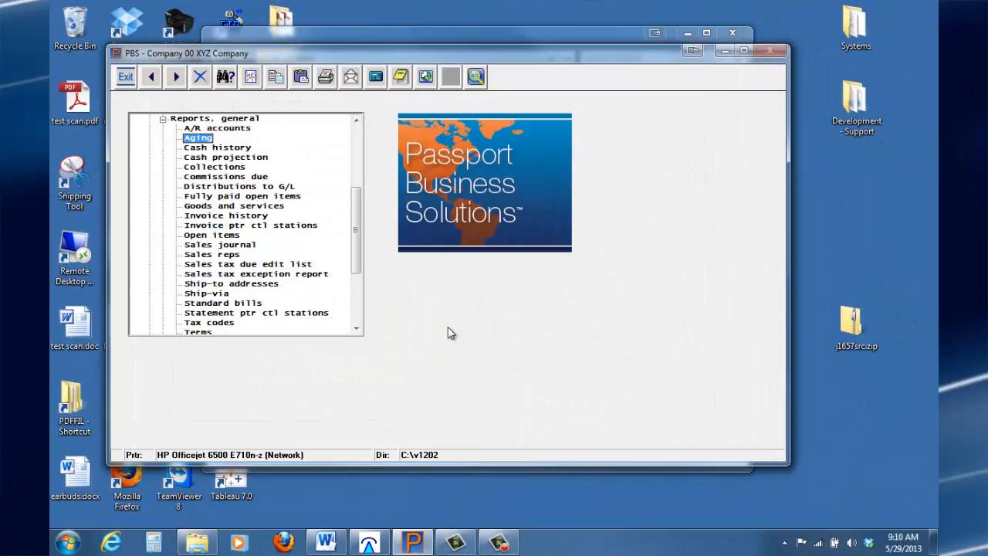
Collapse the general reports and A/R branches of the menu tree back to the module level
key("Left")
key("Left")
key("Left")
key("Left")
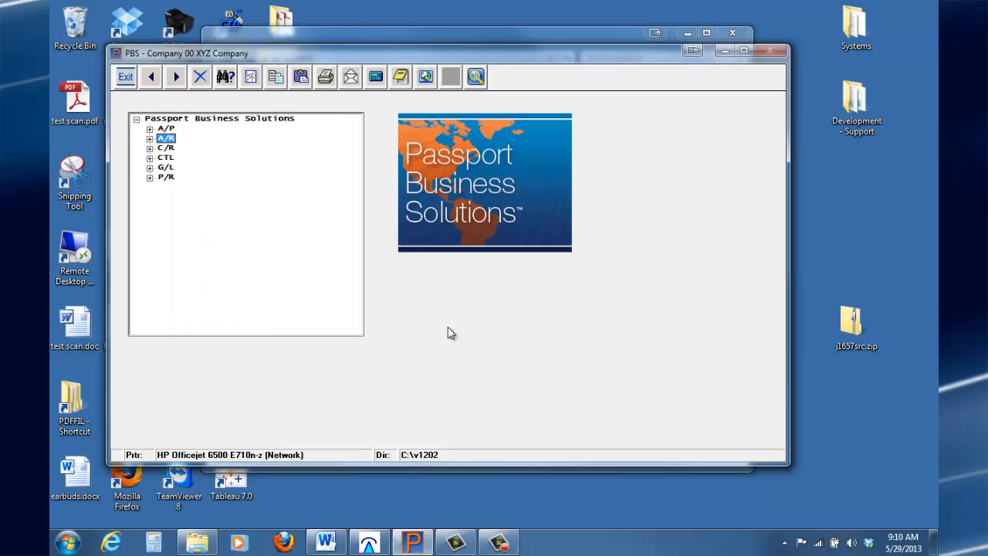